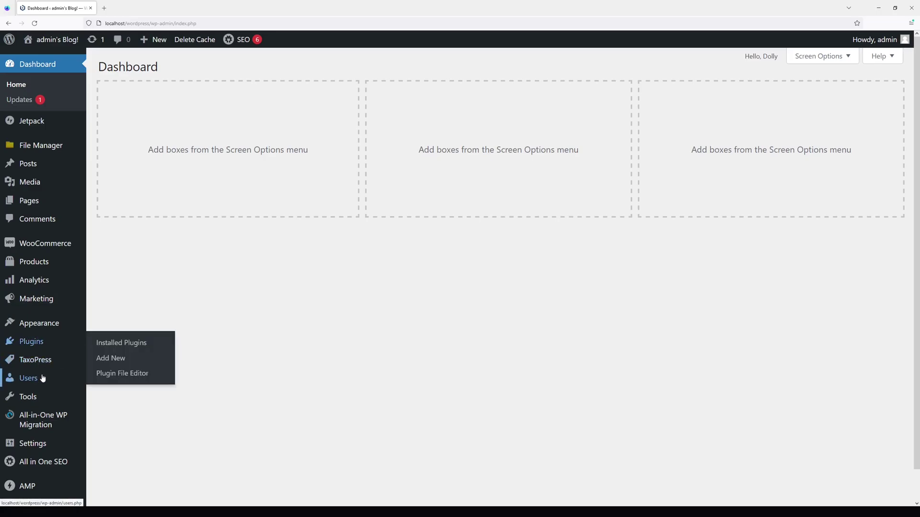
# Search the plugin directory for 'WP Downgrade', install it, and activate it.
pyautogui.moveTo(66, 340)
pyautogui.click(111, 358)
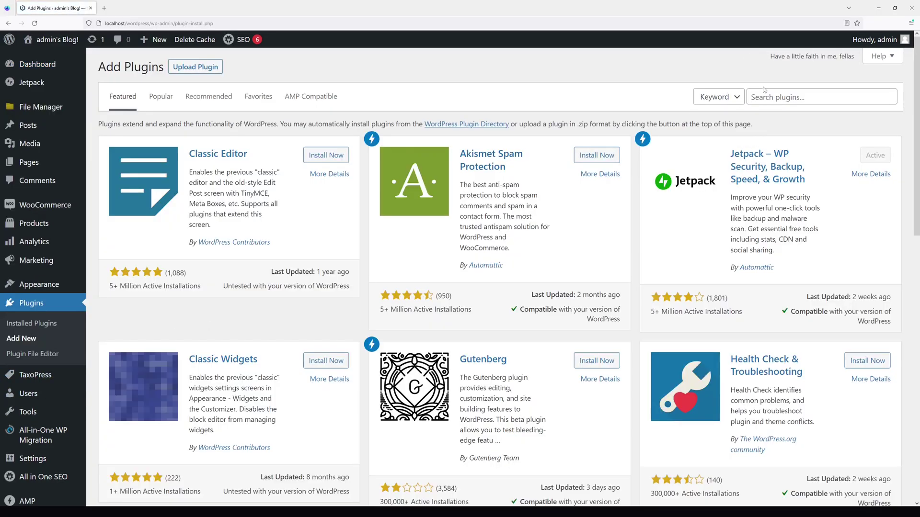
pyautogui.click(779, 97)
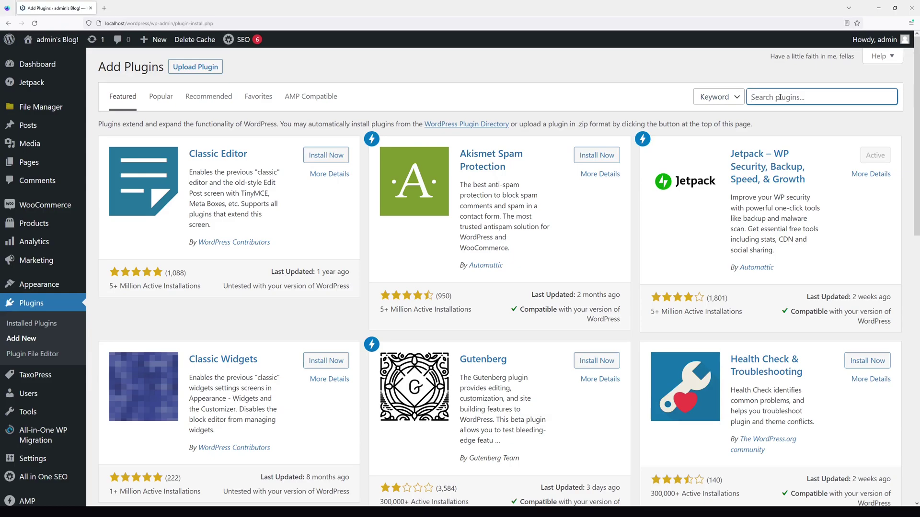
pyautogui.write('WP Downgrade')
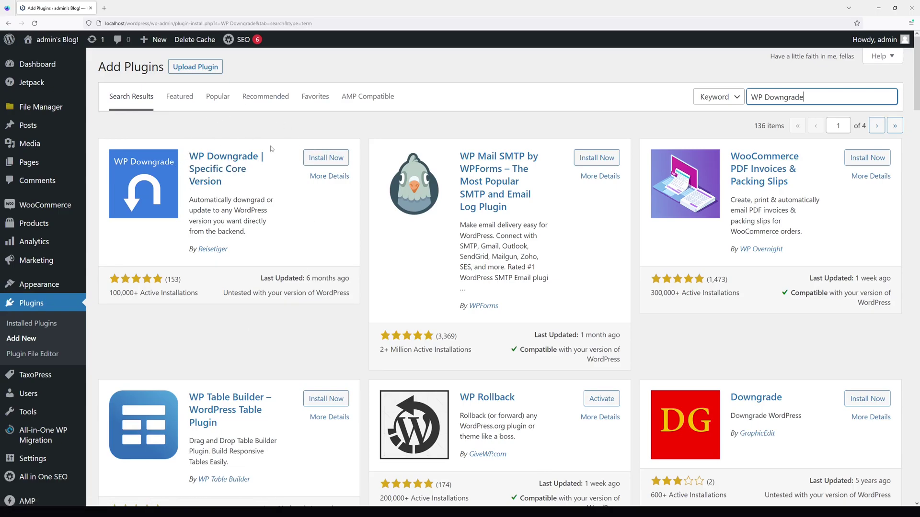
pyautogui.click(325, 162)
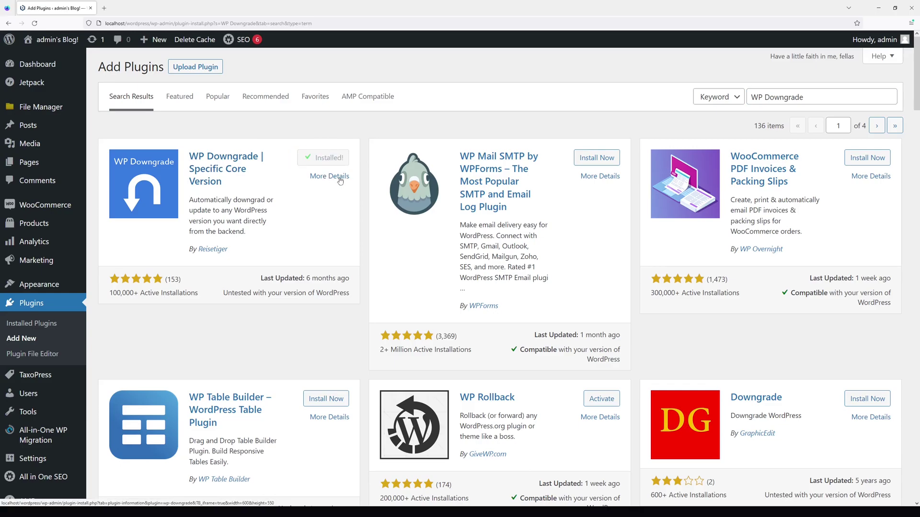
pyautogui.click(334, 158)
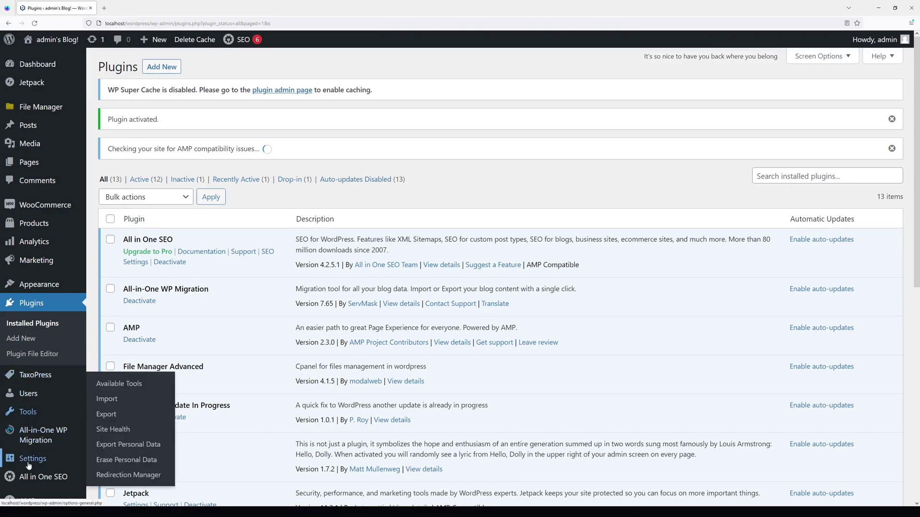
# Open the WP Downgrade settings and scroll the WordPress Releases archive to the 6.0 Branch versions.
pyautogui.moveTo(28, 464)
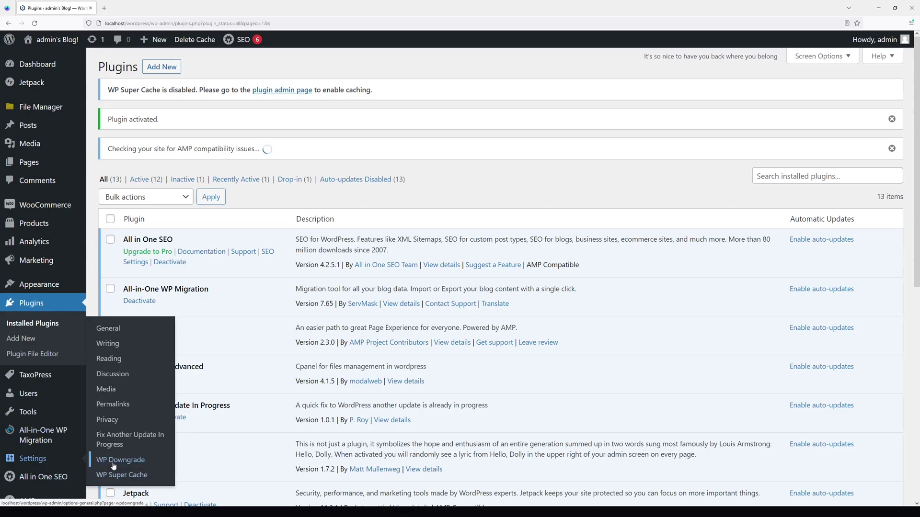
pyautogui.click(113, 463)
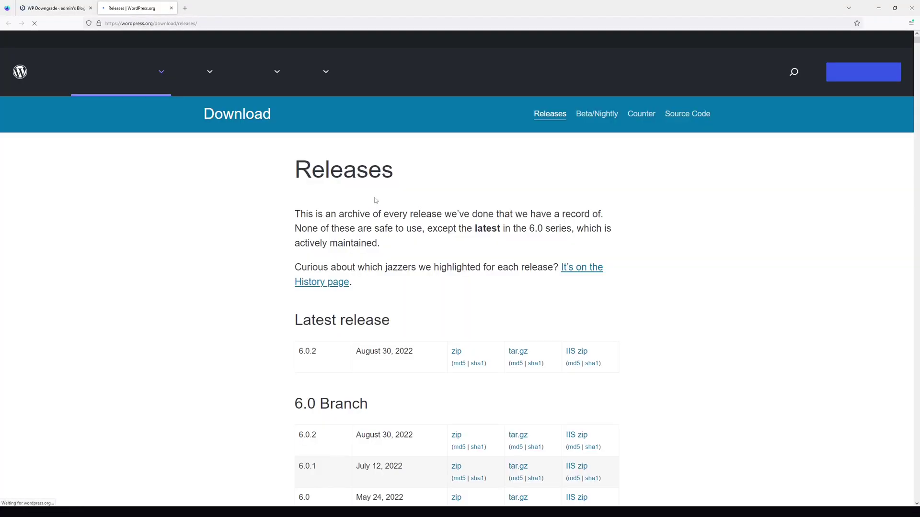
pyautogui.scroll(-2, 399, 259)
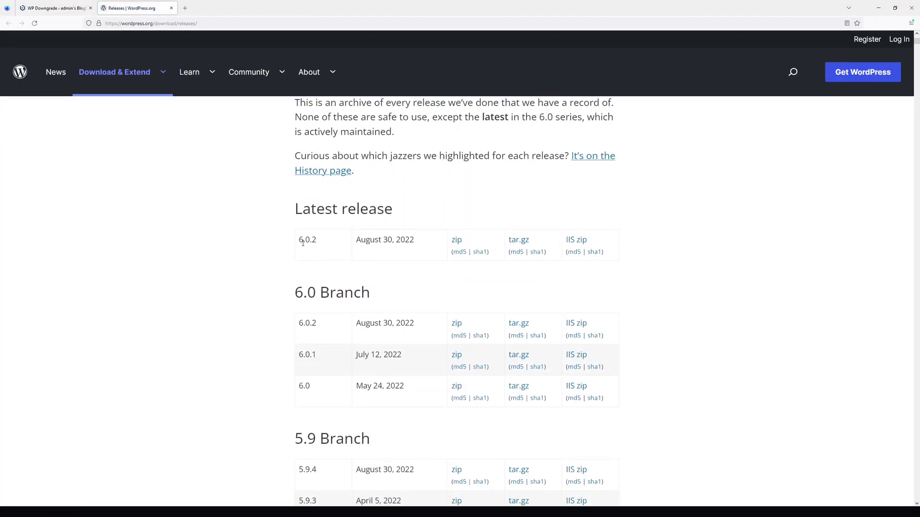
pyautogui.scroll(-1, 336, 229)
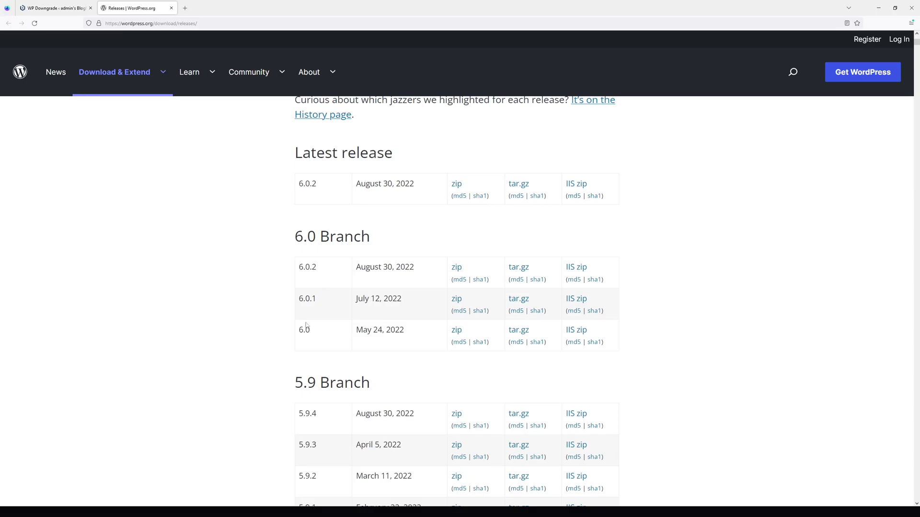
# Change the WP Downgrade target version from 6.0.2 to 6.0 and save the settings.
pyautogui.click(68, 5)
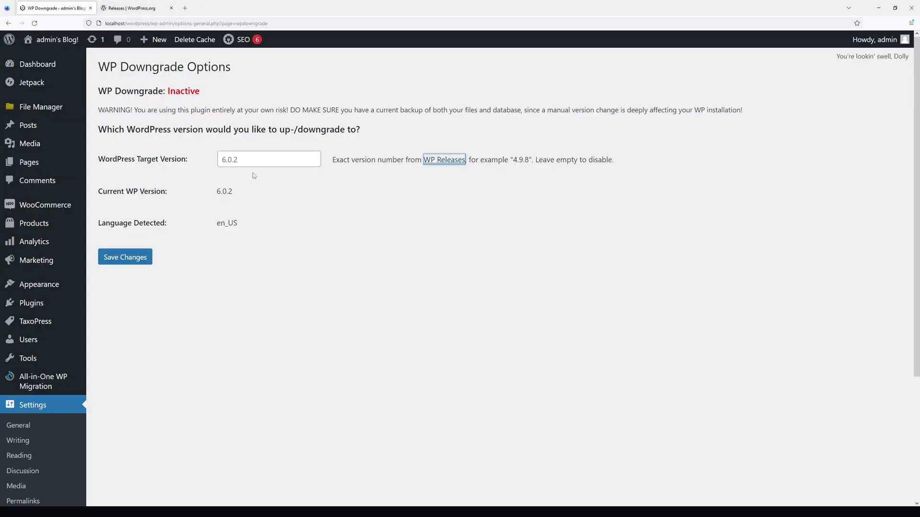
pyautogui.click(179, 164)
pyautogui.click(267, 173)
pyautogui.click(266, 153)
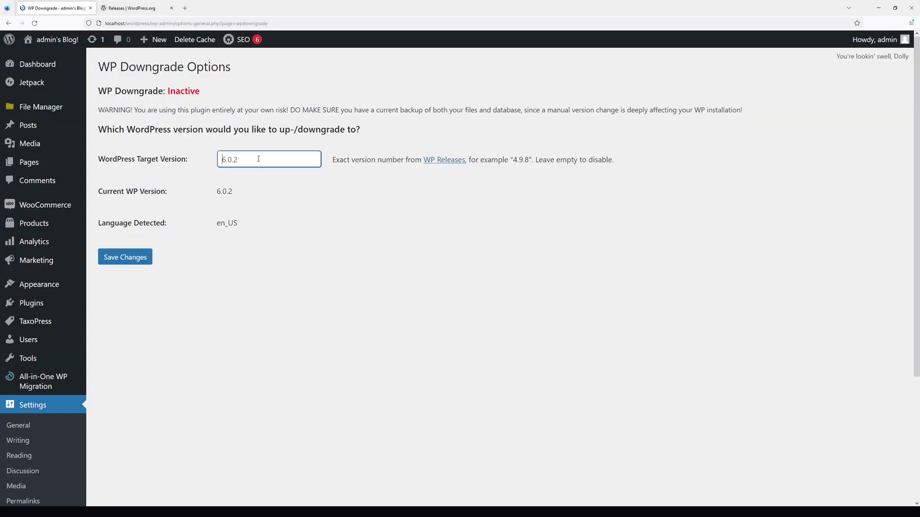
pyautogui.write('6.0')
pyautogui.click(295, 218)
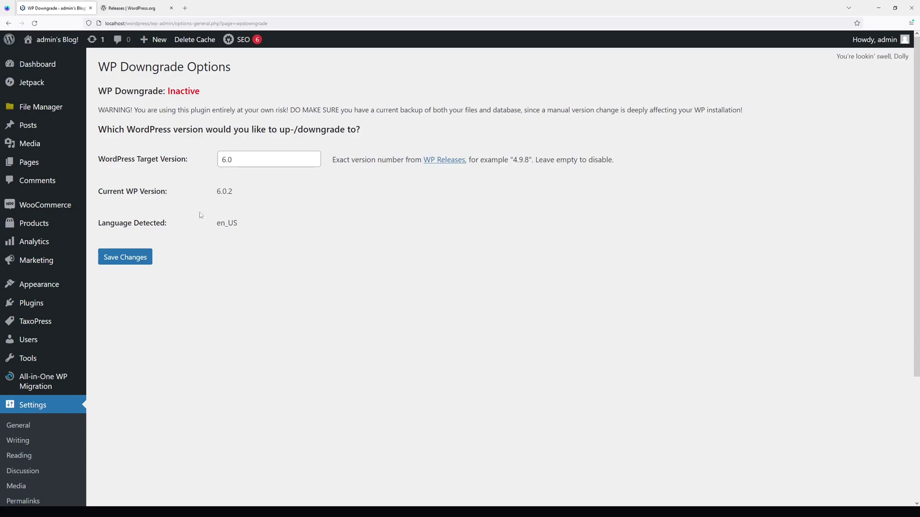
pyautogui.click(125, 259)
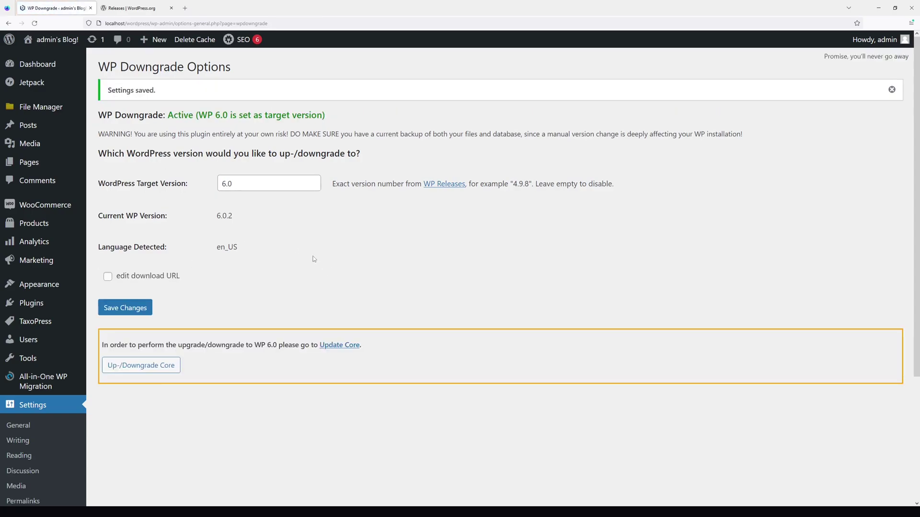
# Reinstall WordPress at version 6.0 from the Updates page.
pyautogui.moveTo(43, 67)
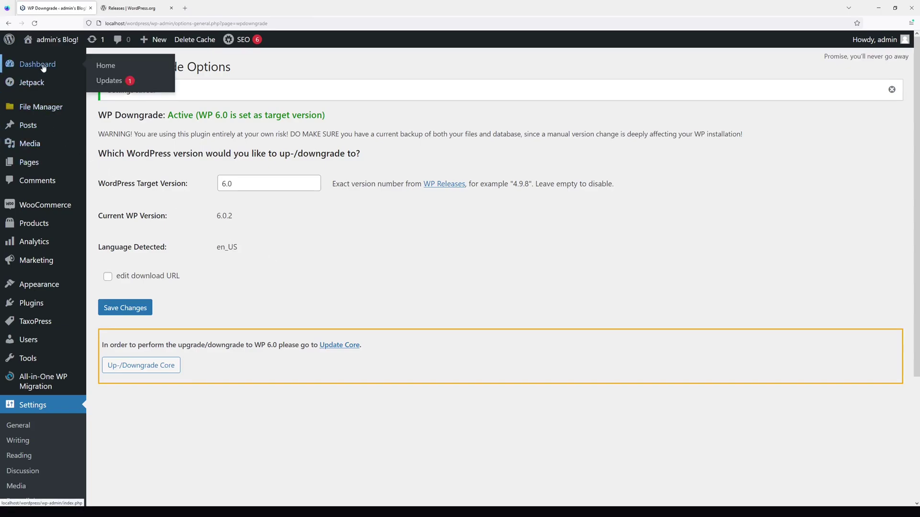
pyautogui.click(109, 82)
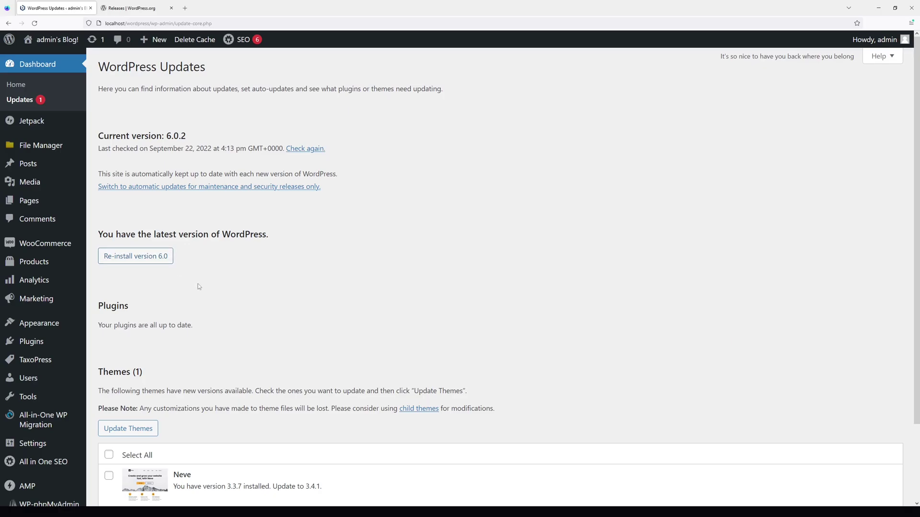
pyautogui.click(148, 256)
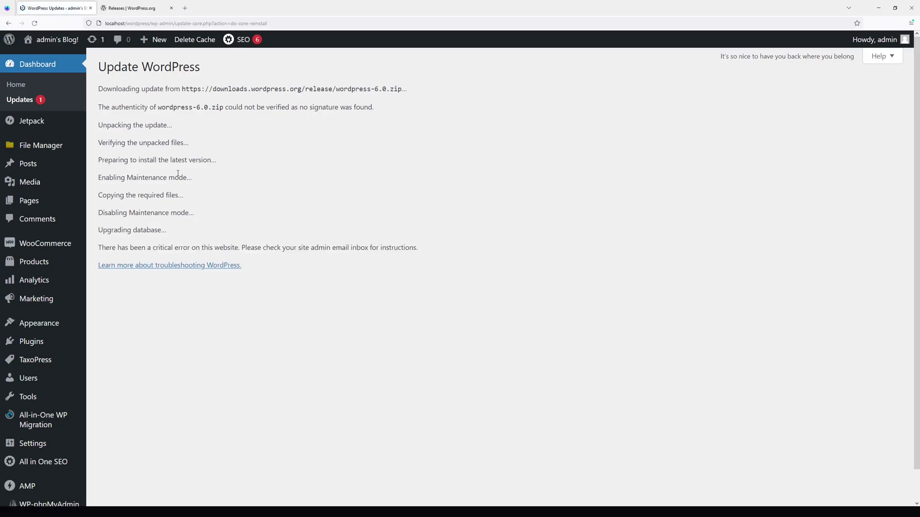
pyautogui.click(19, 102)
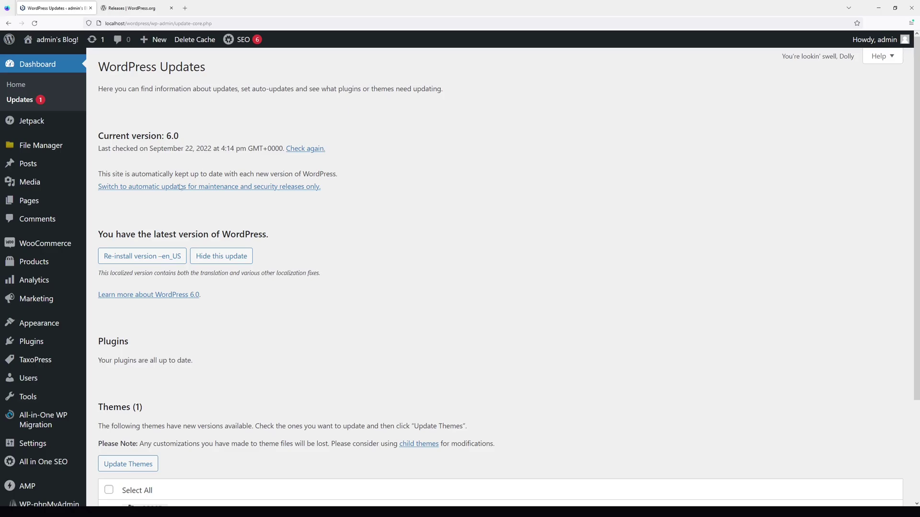
pyautogui.moveTo(46, 446)
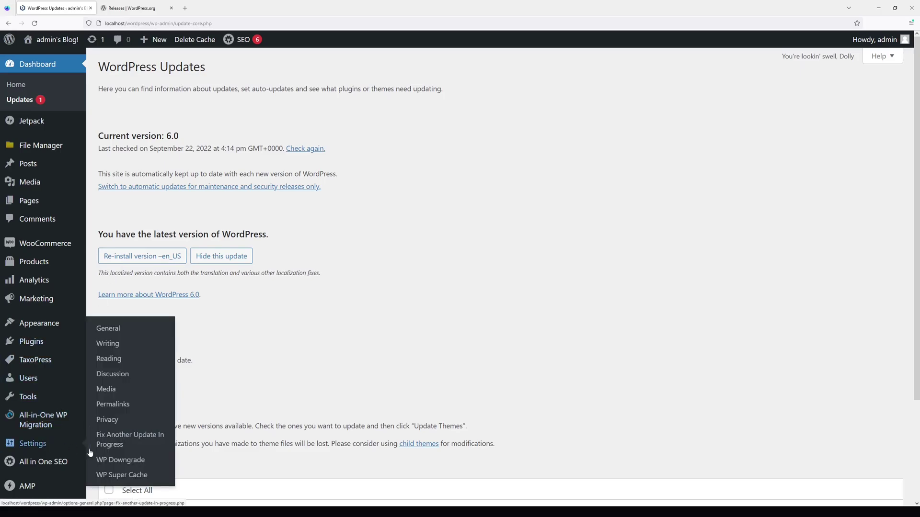
# Edit the WP Downgrade target version, replacing its ending with '.0', and save the settings.
pyautogui.click(107, 461)
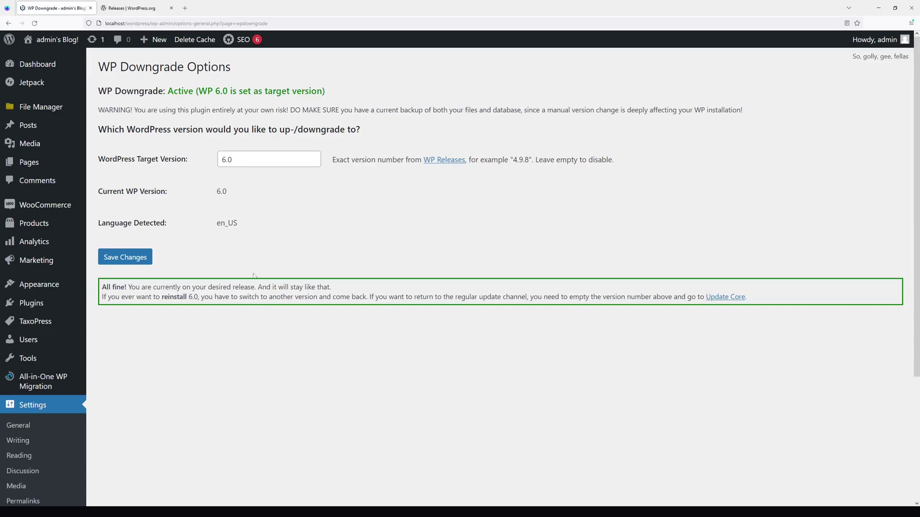
pyautogui.click(240, 155)
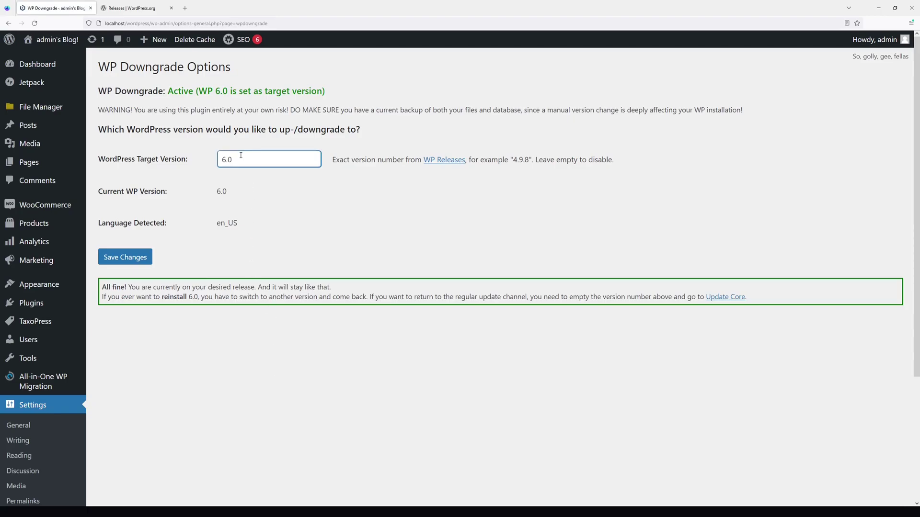
pyautogui.press('BackSpace')
pyautogui.press('BackSpace')
pyautogui.write('.0')
pyautogui.click(139, 260)
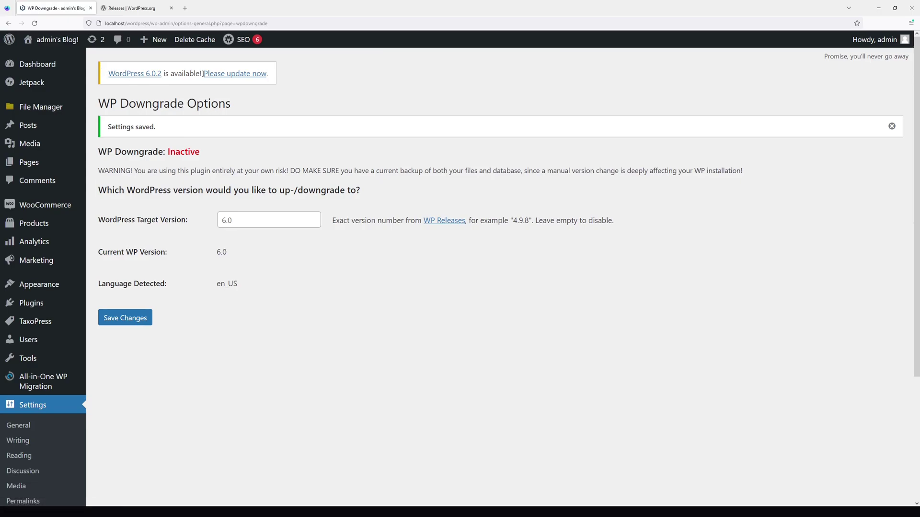
# Follow the update notice and attempt the update to WordPress 6.0.2.
pyautogui.click(228, 75)
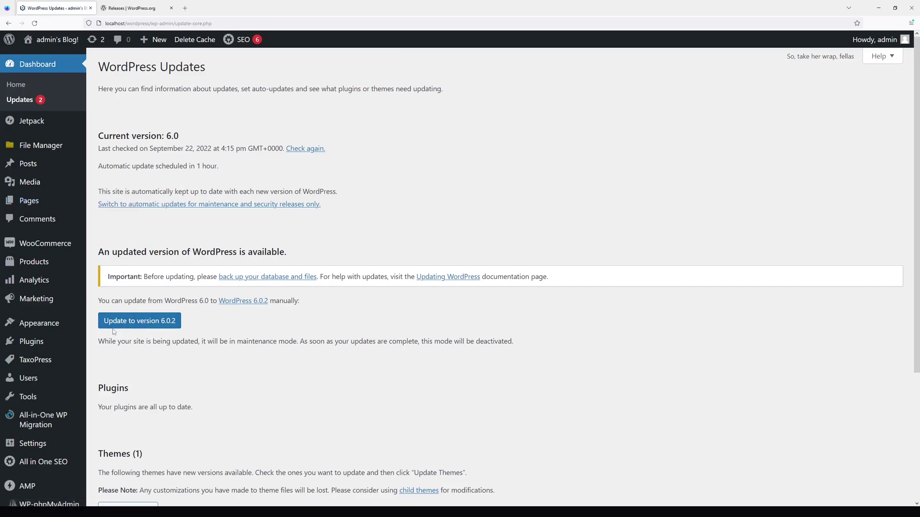
pyautogui.click(163, 323)
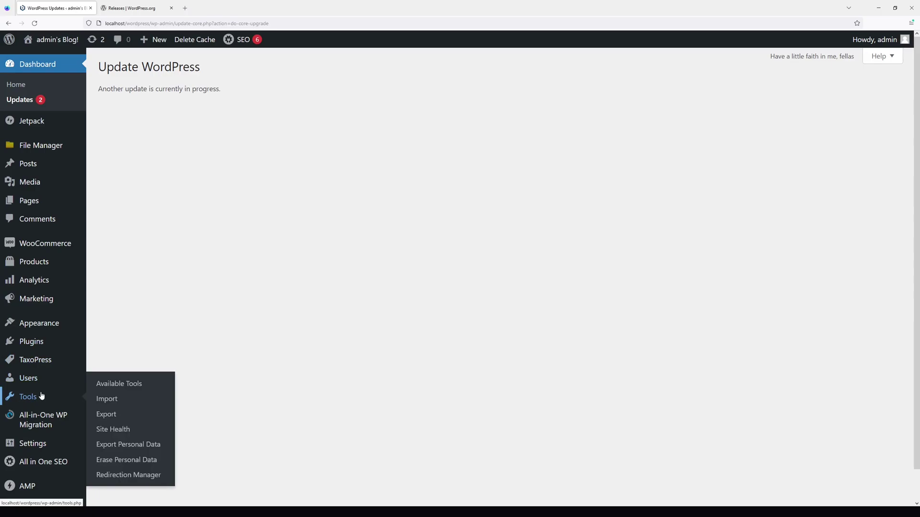
# Search the plugin directory for 'fix another update in progress', finding the plugin already active.
pyautogui.moveTo(33, 437)
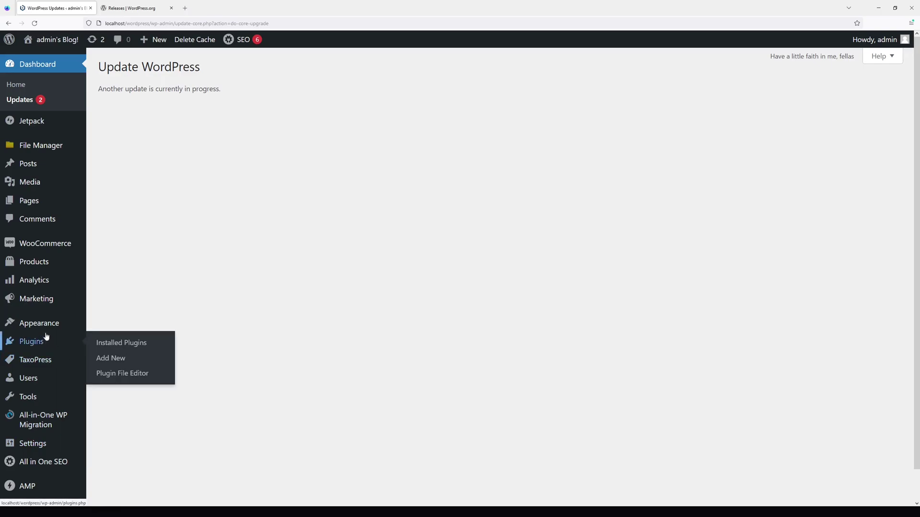
pyautogui.moveTo(45, 343)
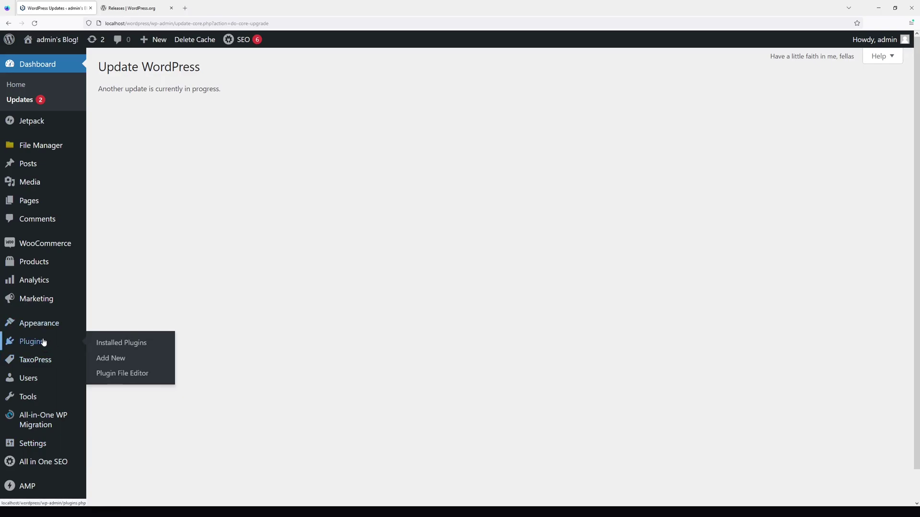
pyautogui.click(122, 366)
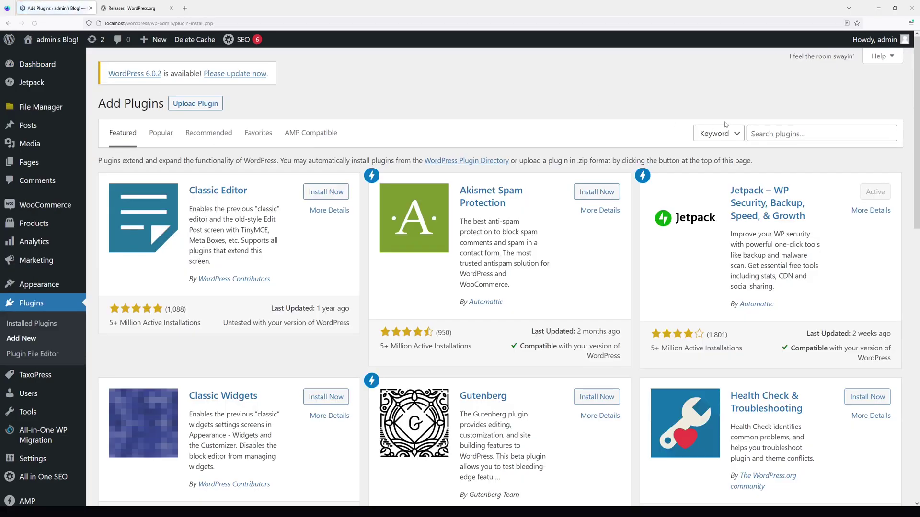
pyautogui.click(809, 130)
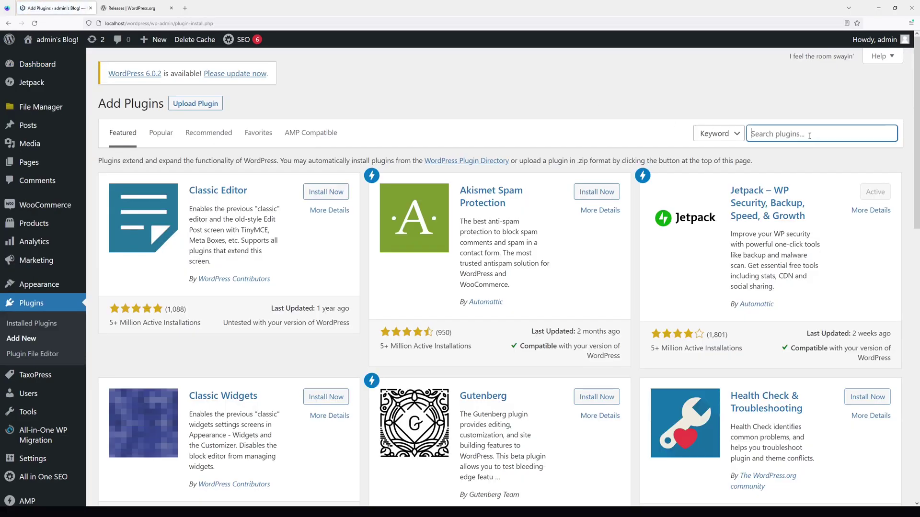
pyautogui.write('fix another update in progress')
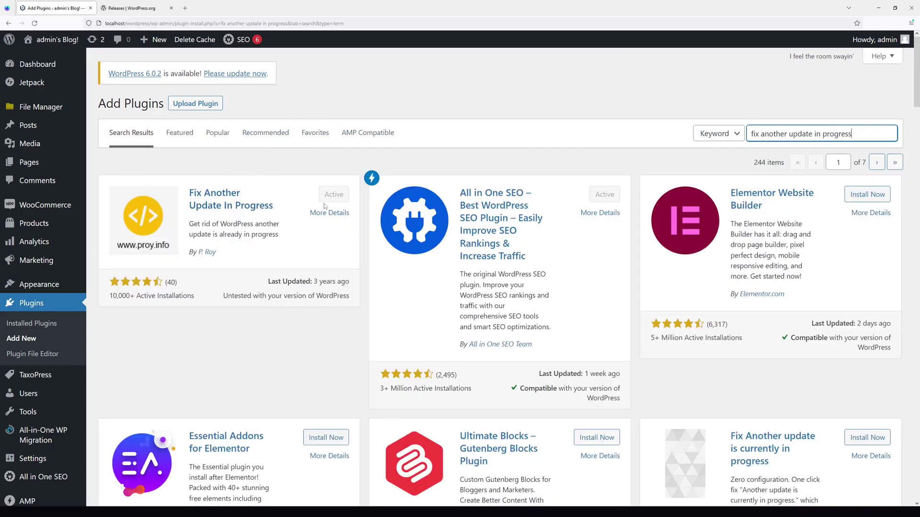
pyautogui.click(389, 84)
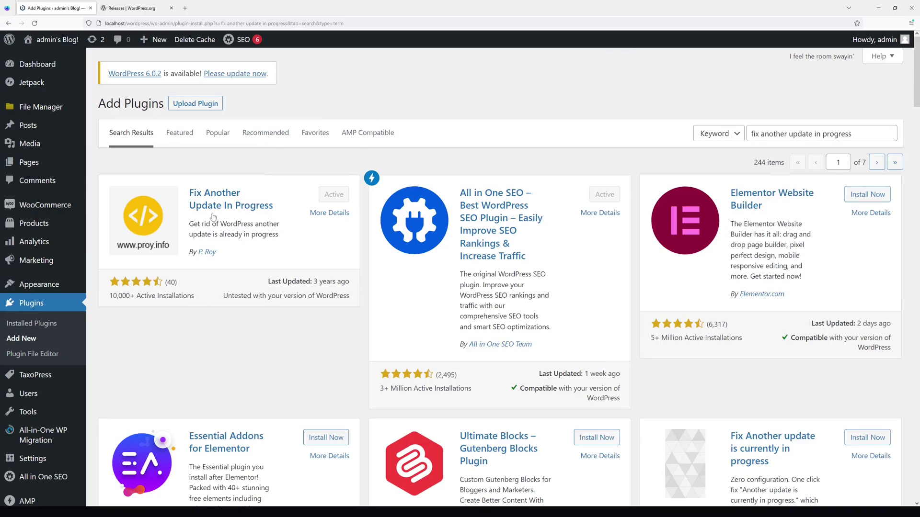
# Clear the WordPress update lock from the Fix Another Update In Progress settings page.
pyautogui.moveTo(25, 467)
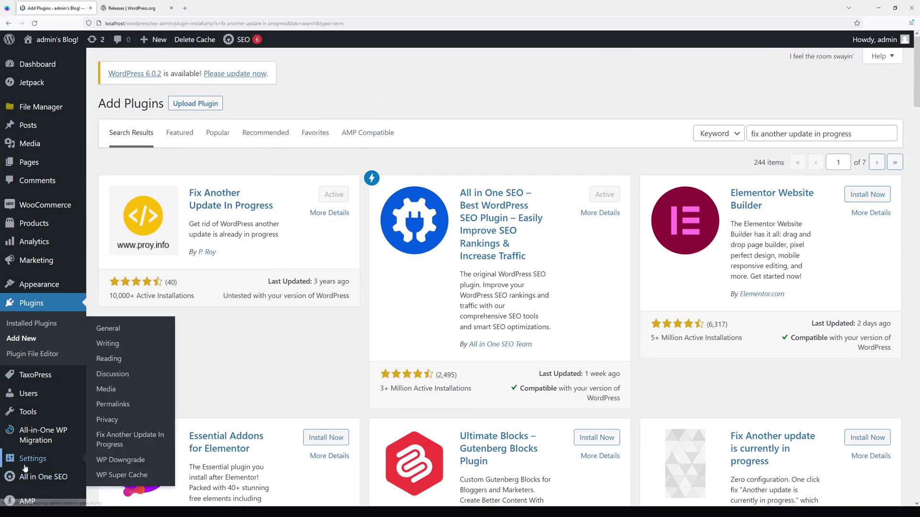
pyautogui.click(106, 443)
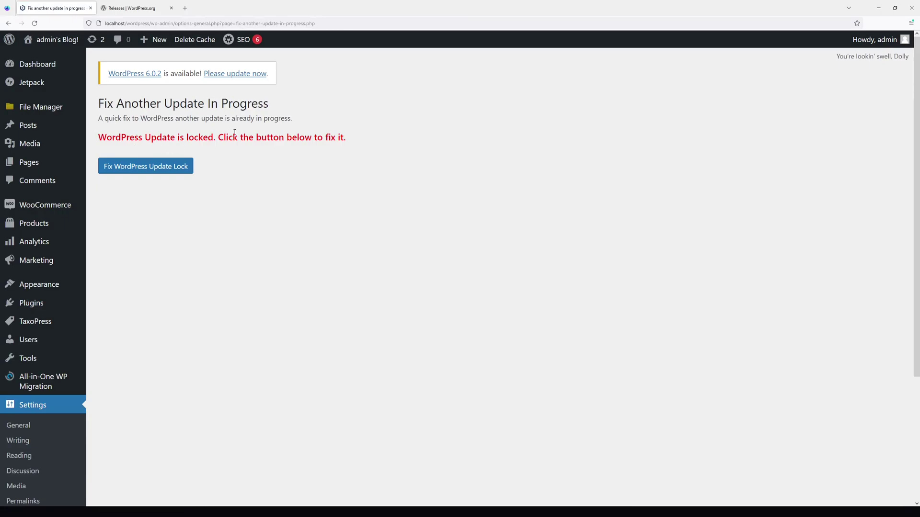
pyautogui.click(154, 166)
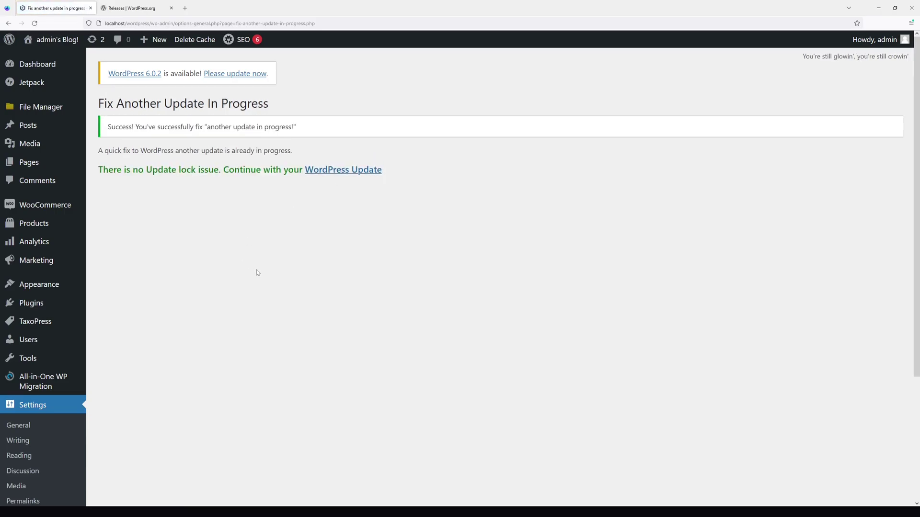
pyautogui.moveTo(61, 60)
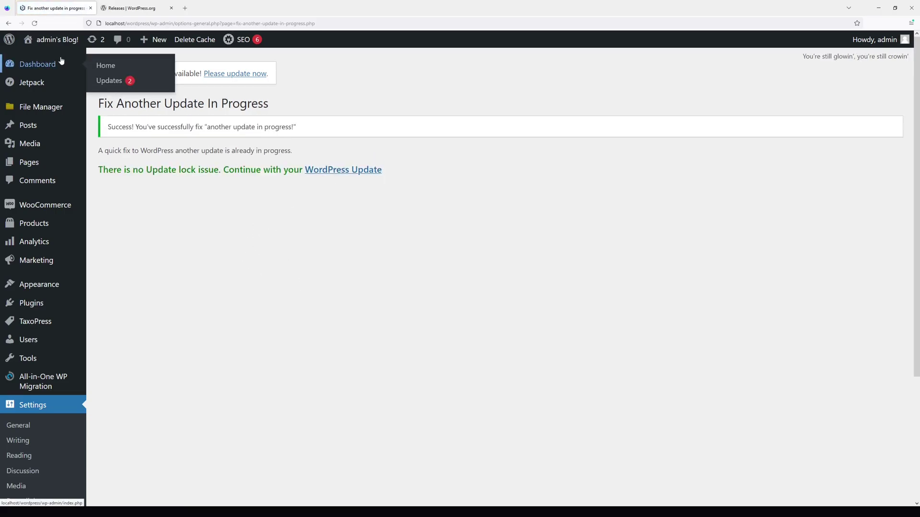
# Start the WordPress update to version 6.0.2 from the Updates page.
pyautogui.click(111, 85)
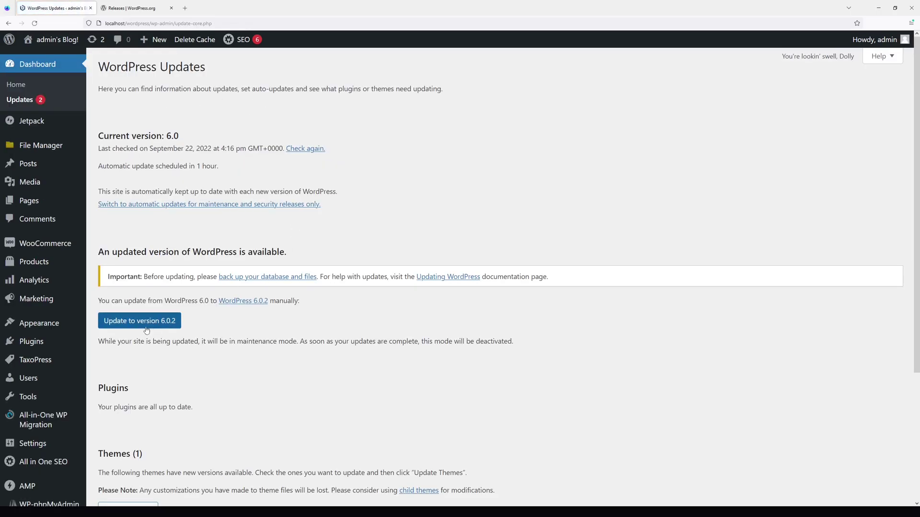
pyautogui.click(130, 322)
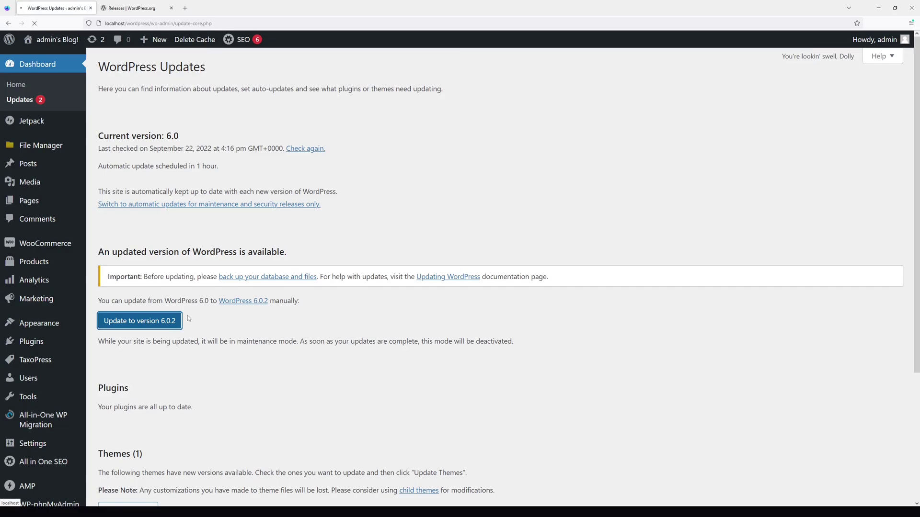